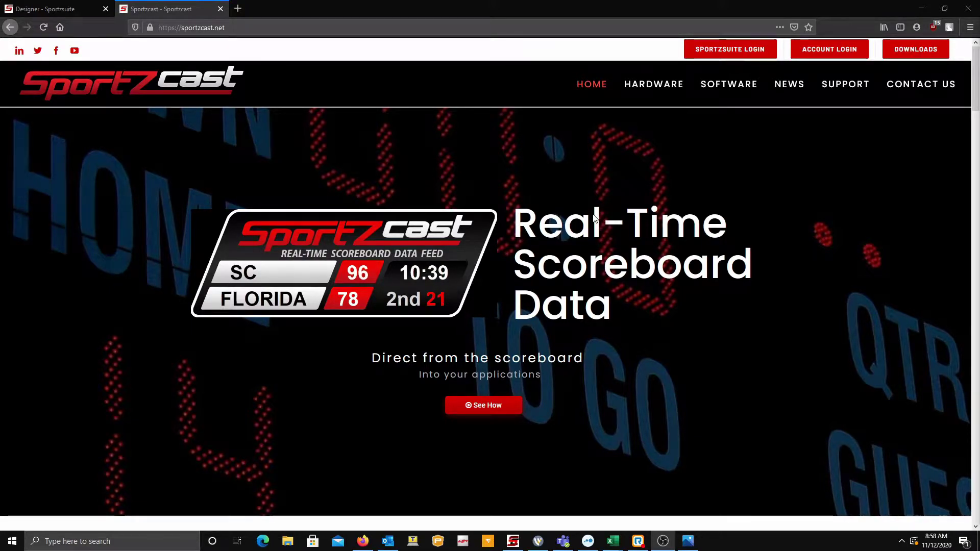
Open the signed-in Sportzsuite home page from the SPORTZSUITE LOGIN link on sportzcast.net.
click(715, 48)
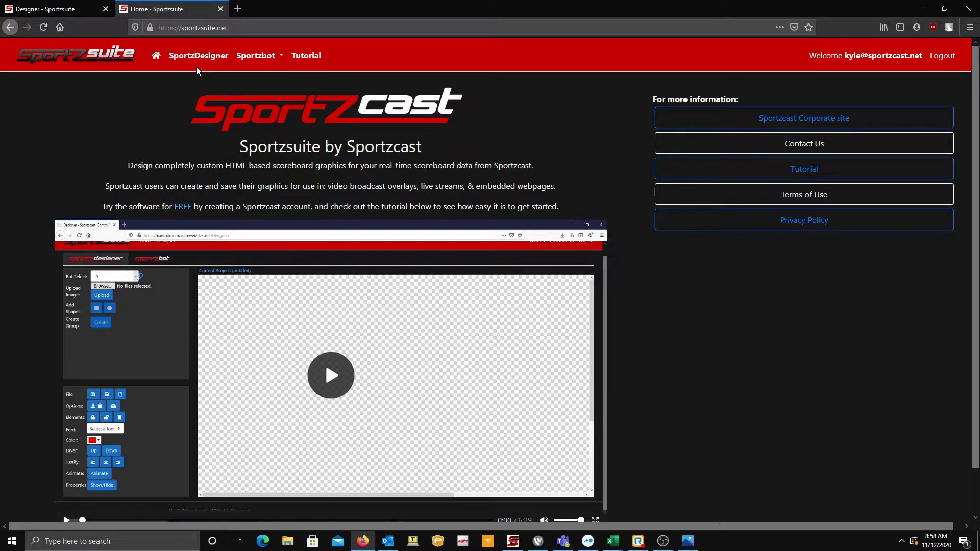
Close the Home tab and return to the Sam20 project, keeping bot 20 selected.
click(219, 9)
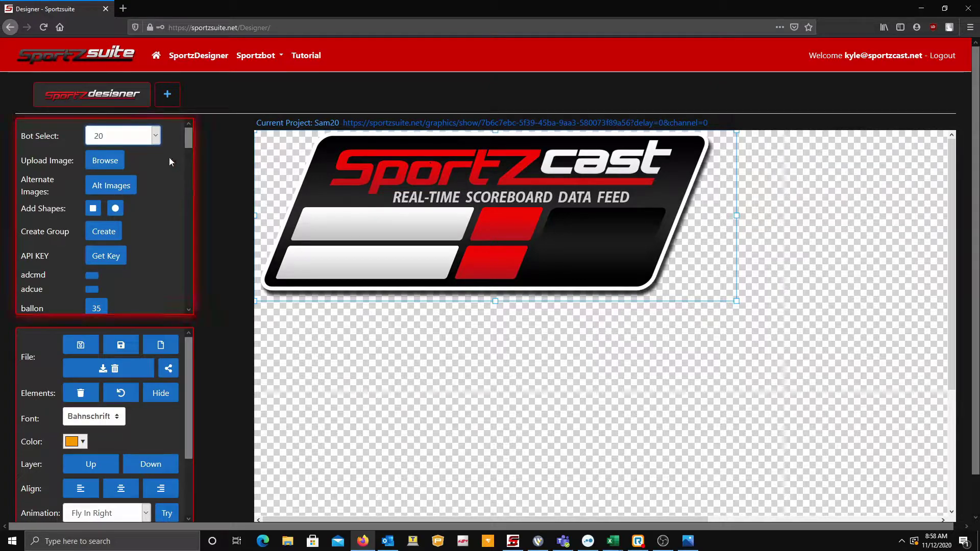
click(138, 142)
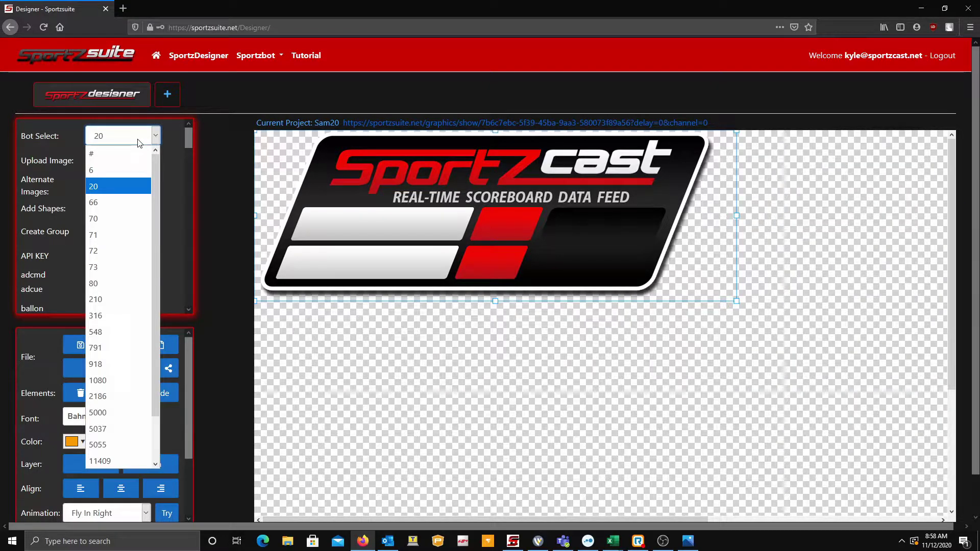
click(175, 148)
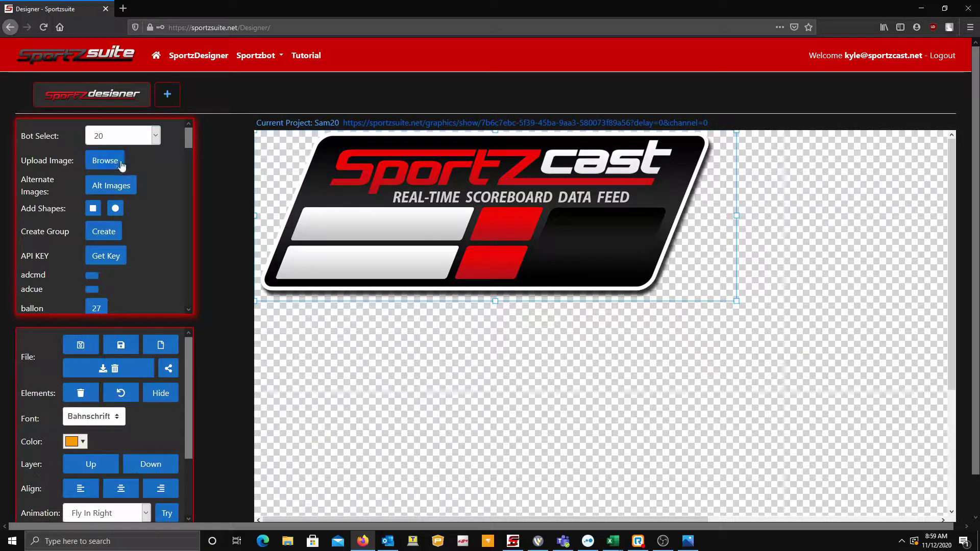
Open the image upload file picker and cancel it without choosing a file.
scroll(163, 235, down, 5)
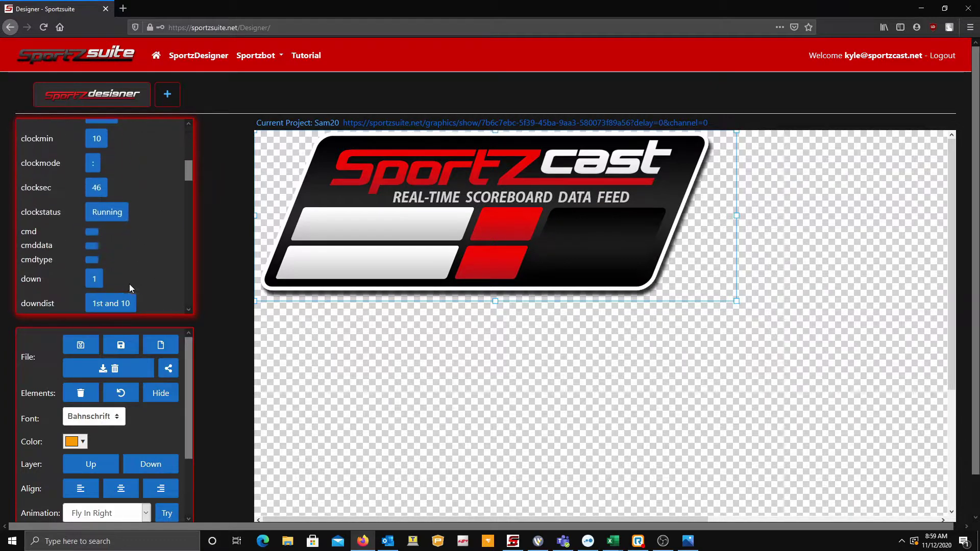
scroll(140, 268, down, 1)
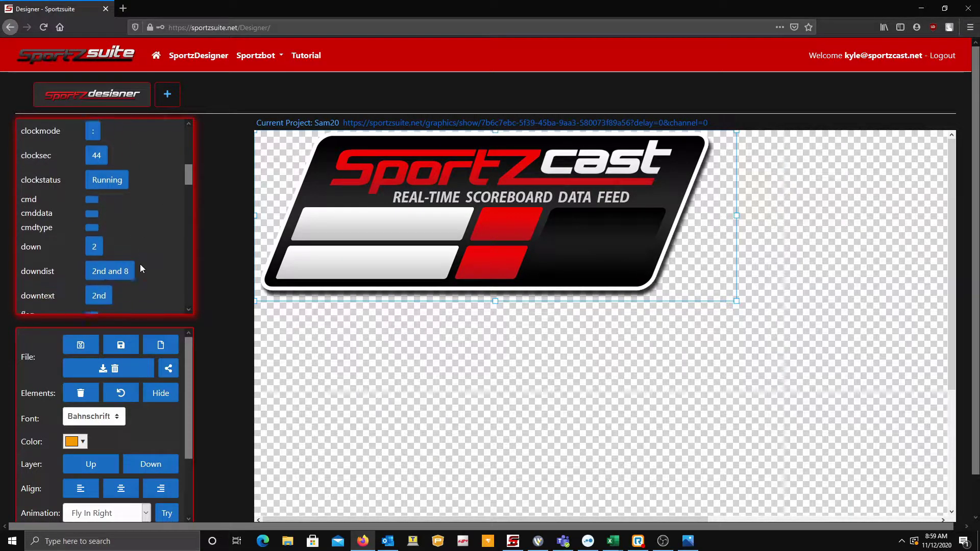
scroll(139, 268, up, 5)
scroll(140, 265, up, 3)
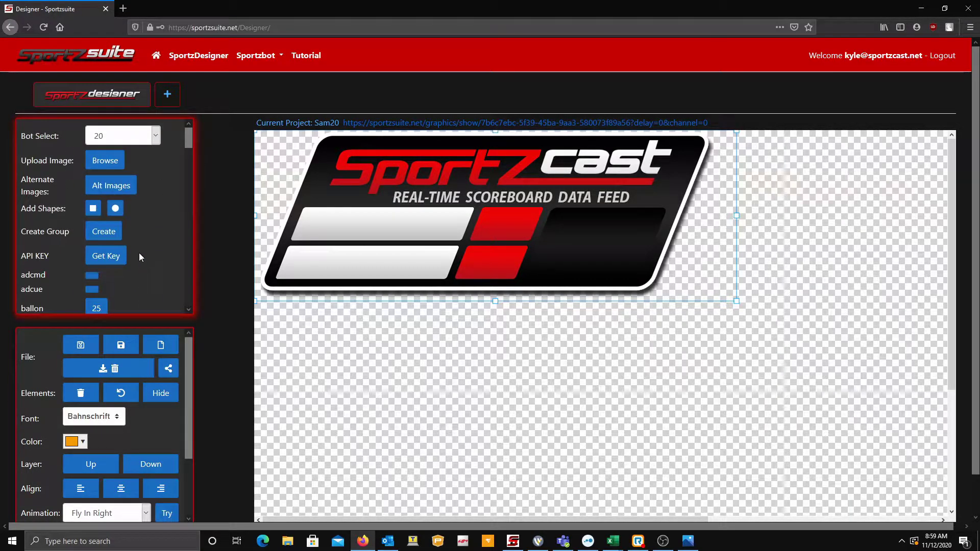
click(105, 161)
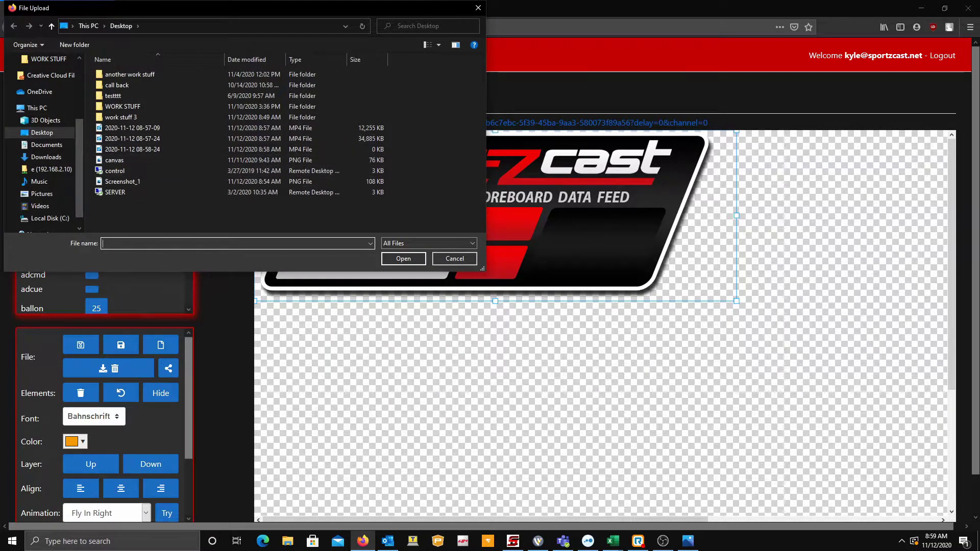
click(479, 8)
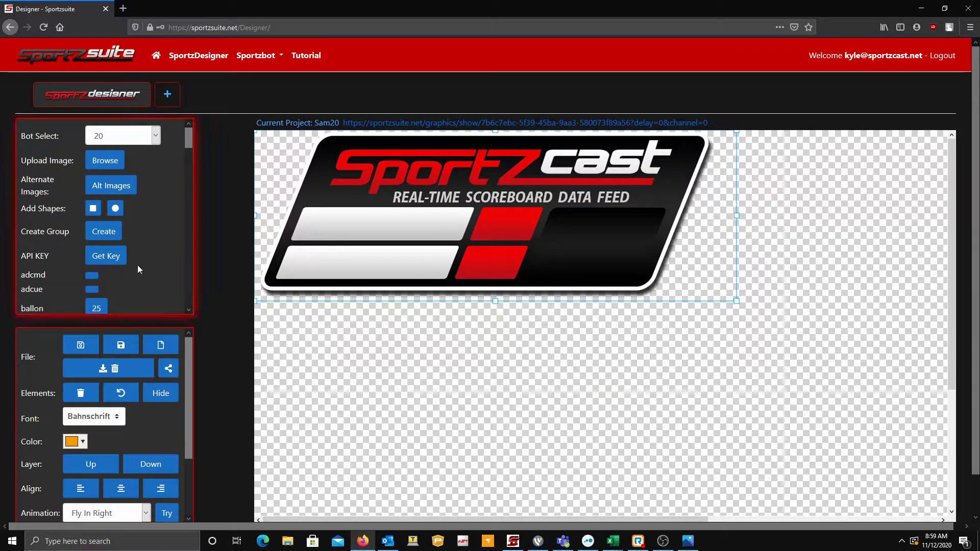
Place the live game clock on the logo's dark right panel and color it yellow.
scroll(136, 261, down, 4)
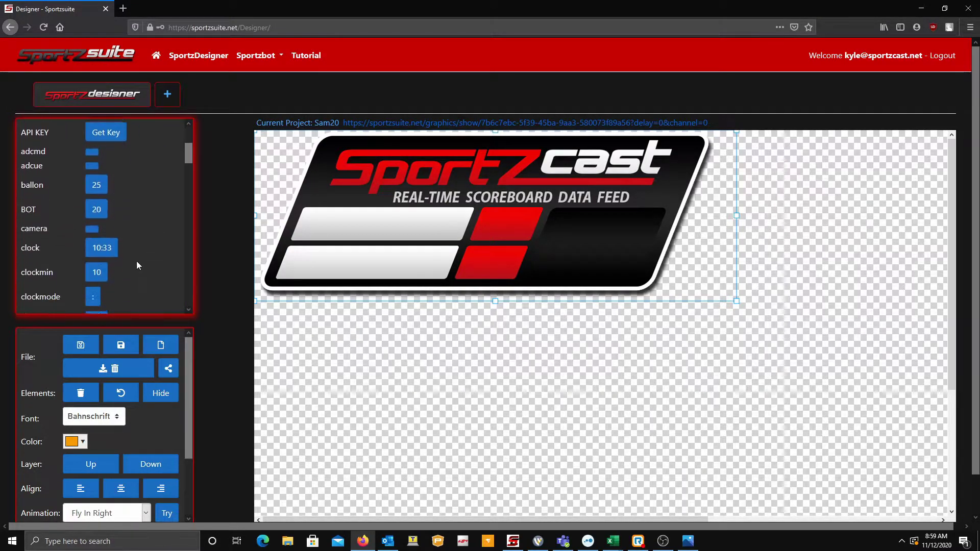
click(102, 245)
drag(281, 144, 607, 231)
click(72, 442)
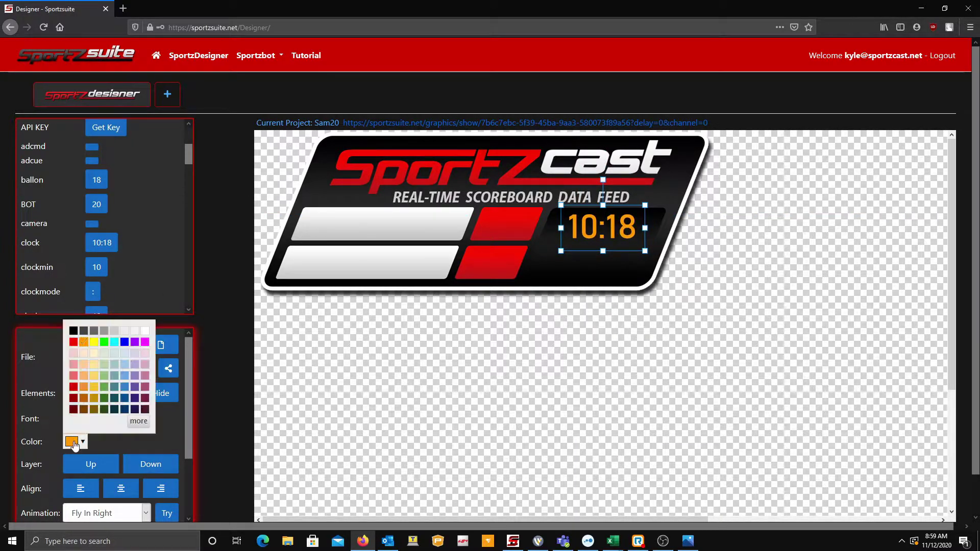
click(95, 348)
click(543, 320)
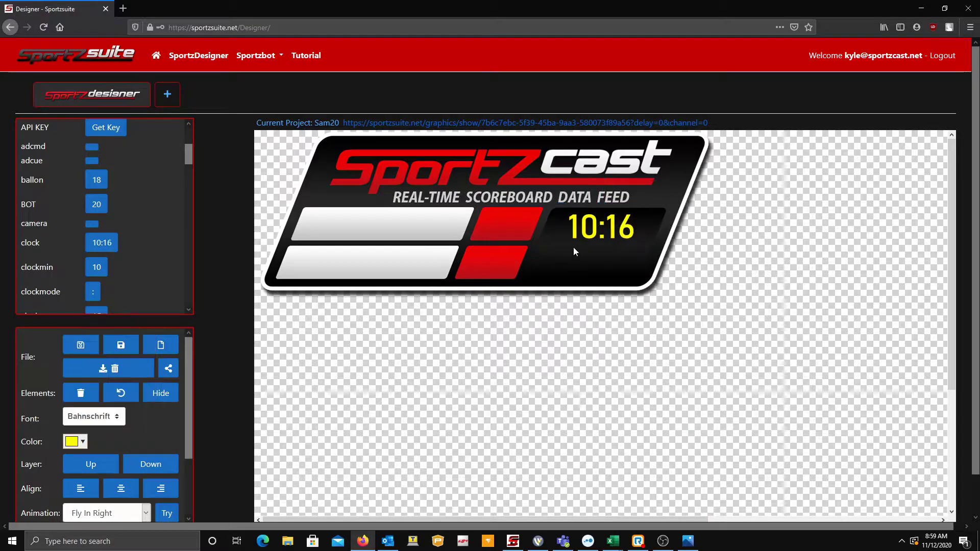
click(593, 232)
Add the downdist field under the clock, shrink and center it, and make it white.
scroll(107, 274, down, 3)
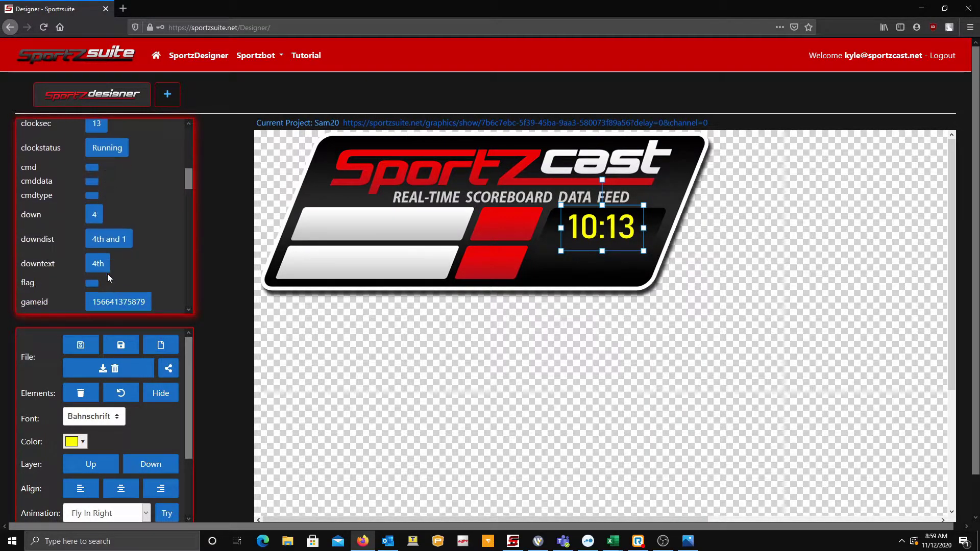
click(127, 240)
drag(366, 170, 640, 281)
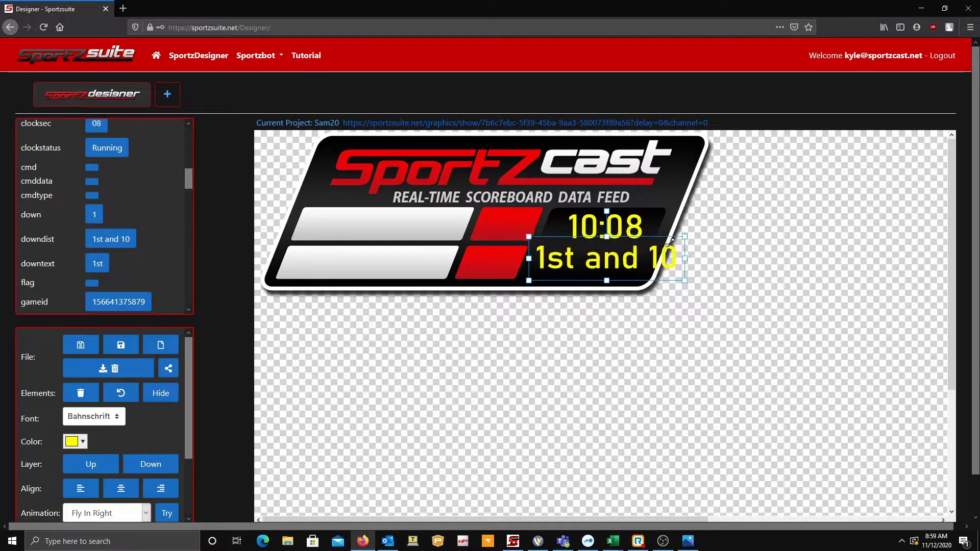
drag(667, 248, 602, 259)
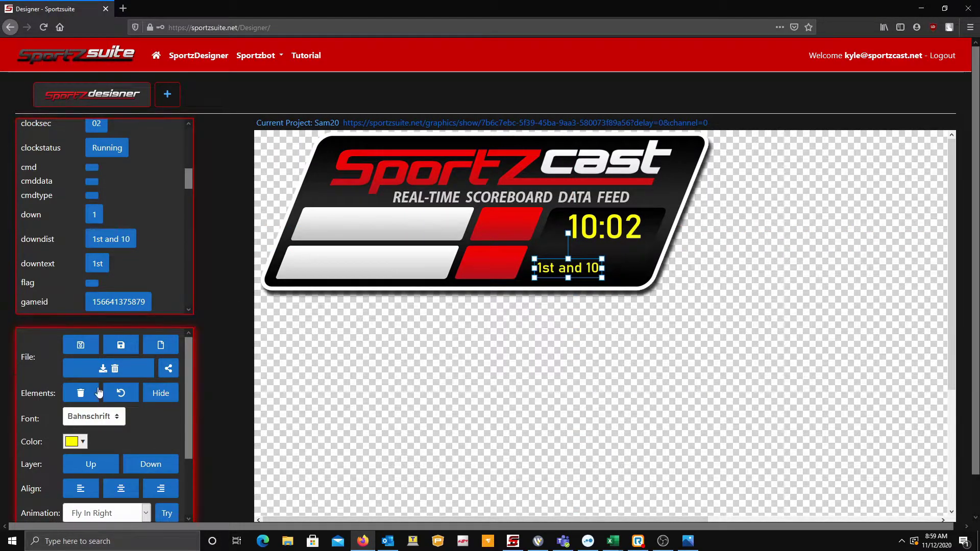
click(76, 442)
click(145, 330)
Look through the font options for the down-and-distance text without changing the font.
click(102, 420)
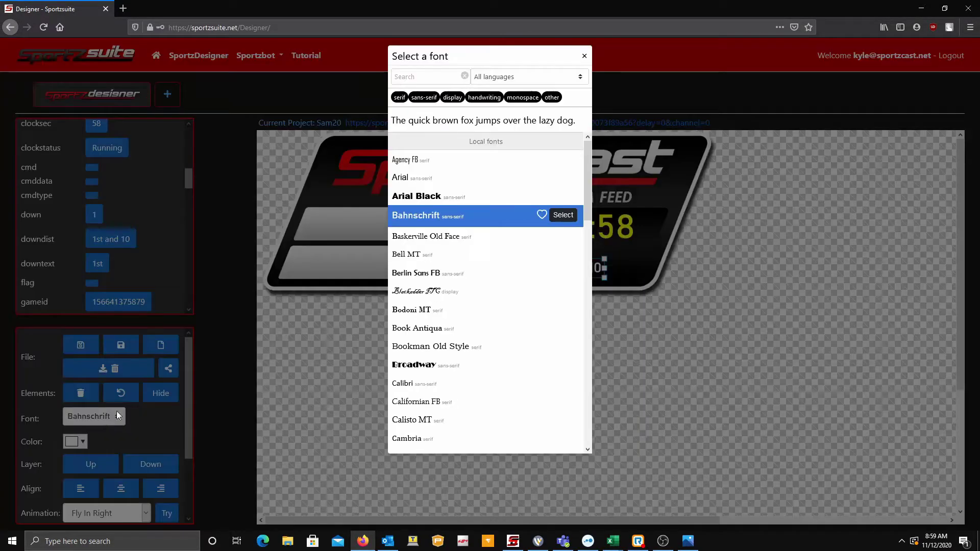
scroll(474, 385, down, 15)
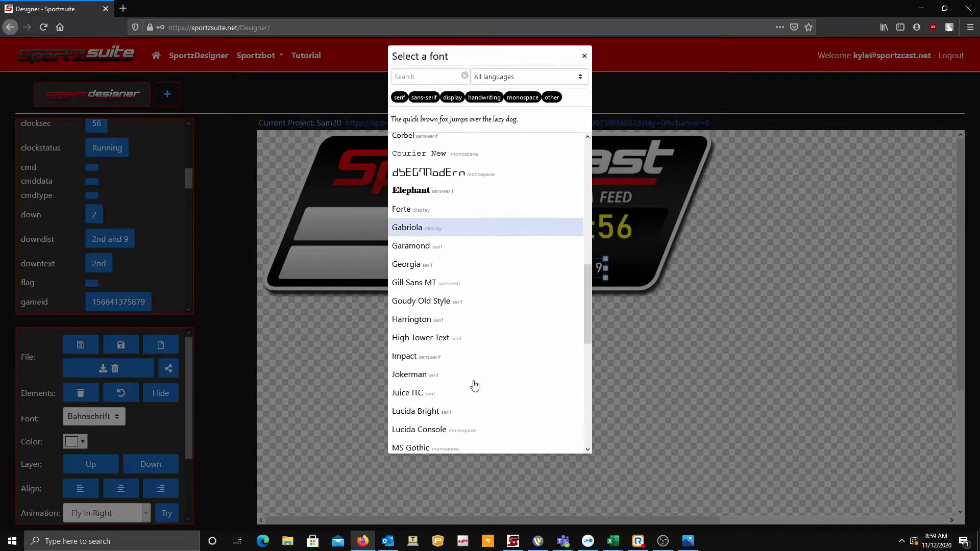
click(585, 57)
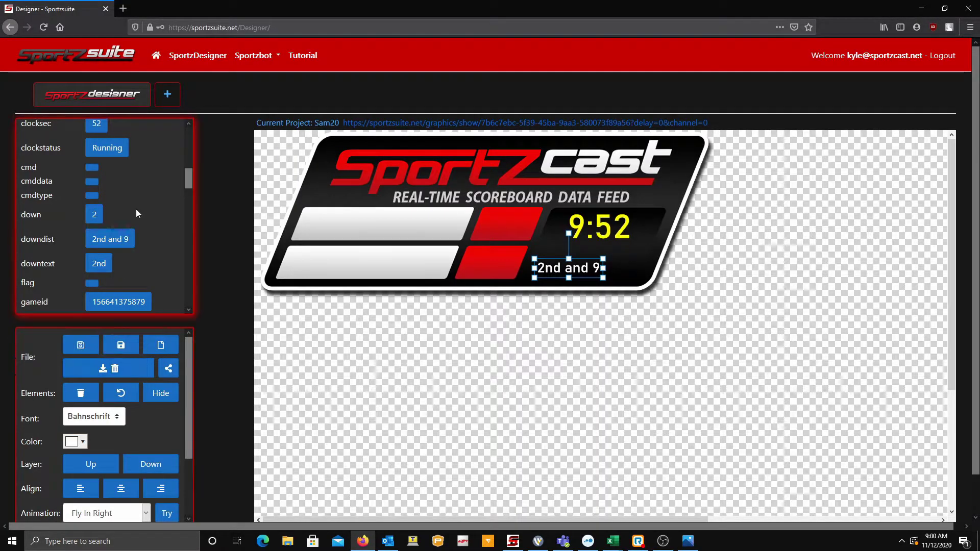
Add the qtrtext quarter field beside the down and distance and color it orange.
scroll(137, 209, down, 5)
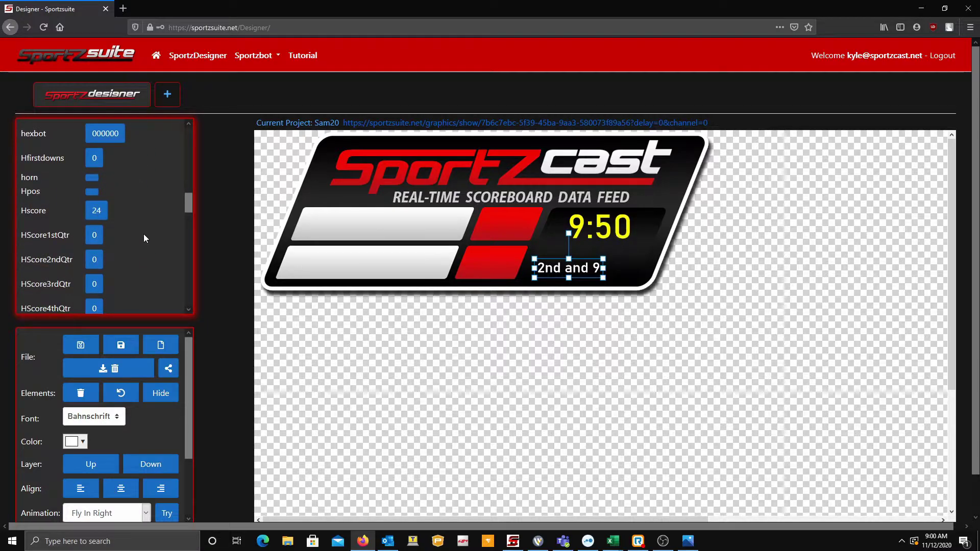
scroll(143, 234, down, 15)
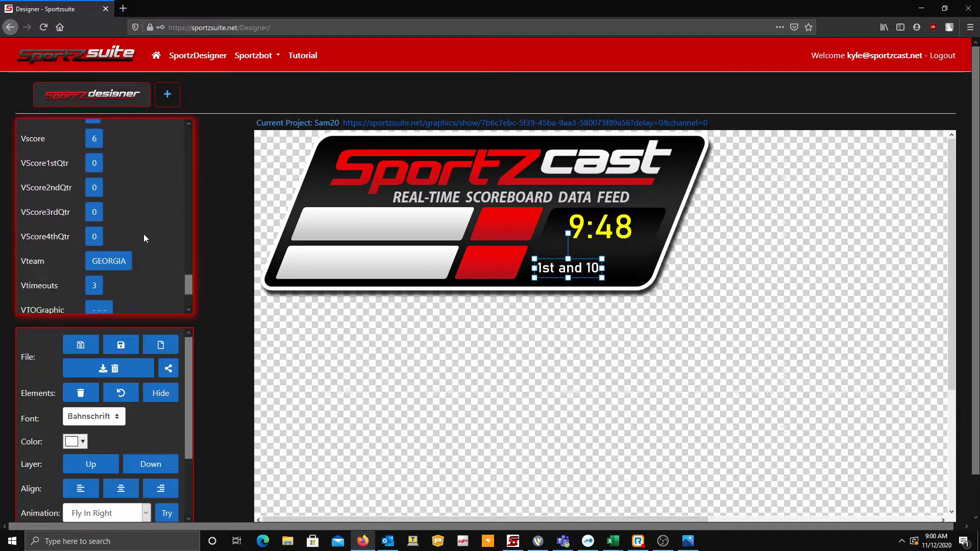
scroll(143, 234, up, 10)
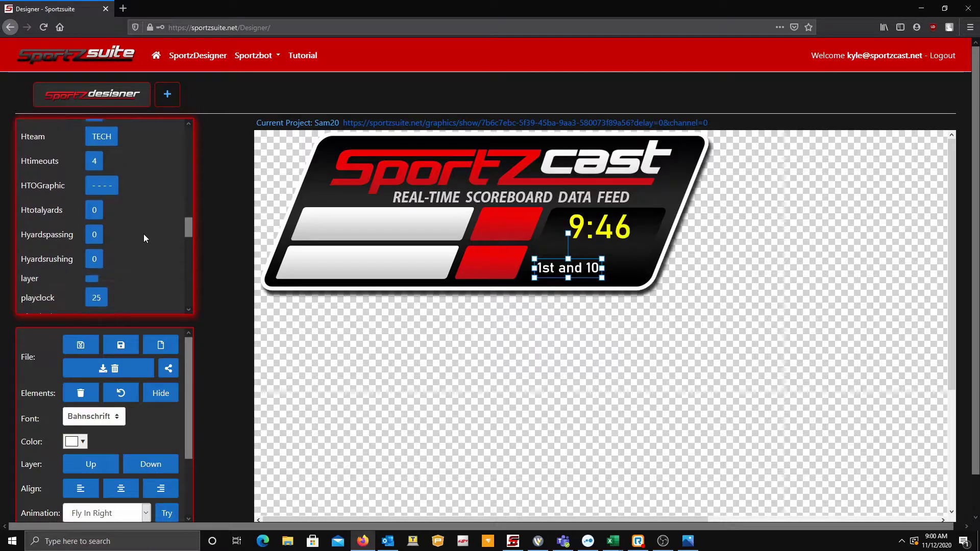
scroll(143, 238, down, 3)
click(102, 212)
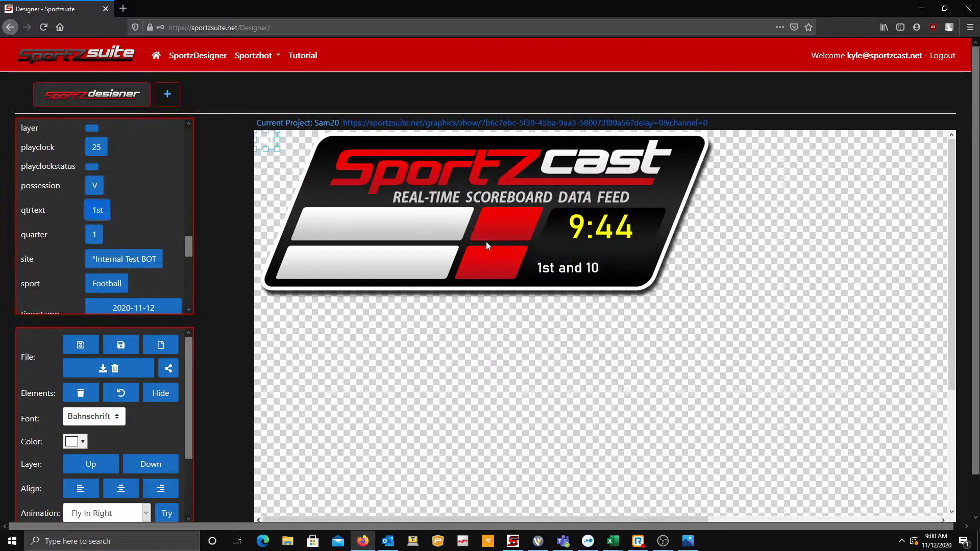
drag(266, 141, 626, 264)
click(75, 442)
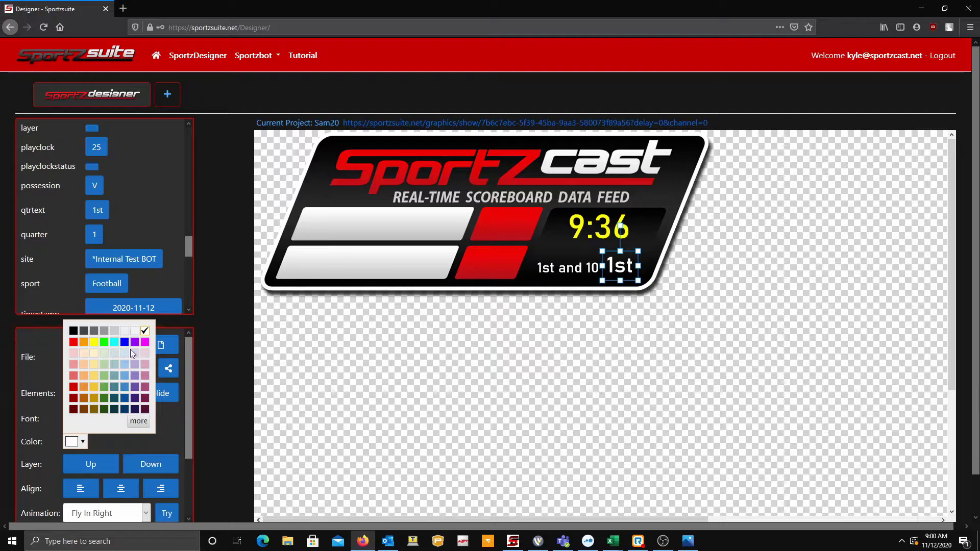
click(87, 343)
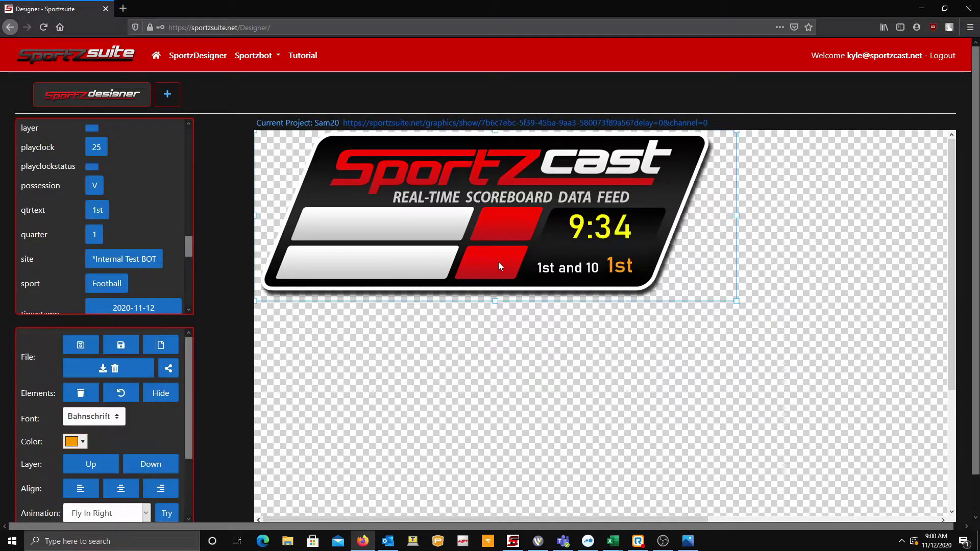
click(474, 262)
scroll(118, 255, down, 2)
scroll(118, 252, down, 10)
Place the GEORGIA visiting team name in the lower white bar in black.
click(120, 180)
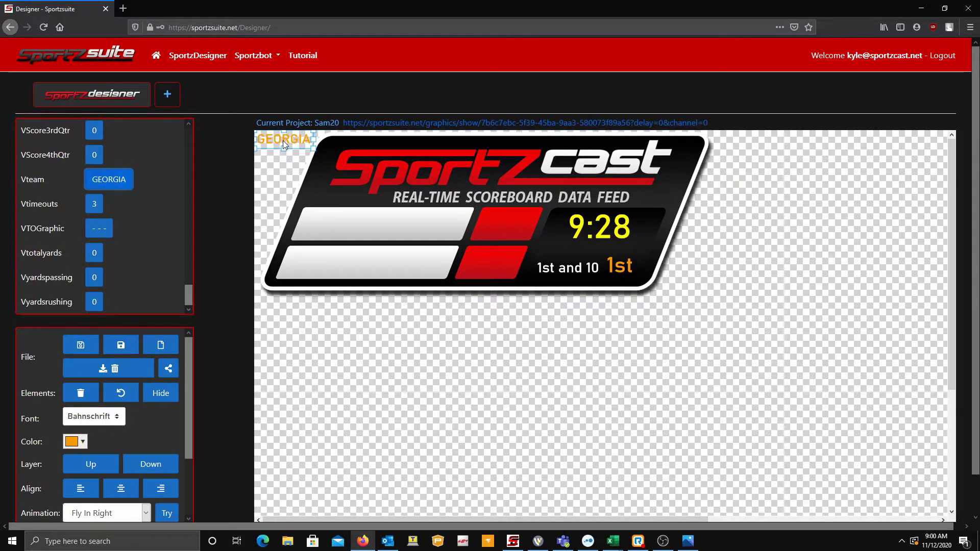
drag(283, 140, 403, 256)
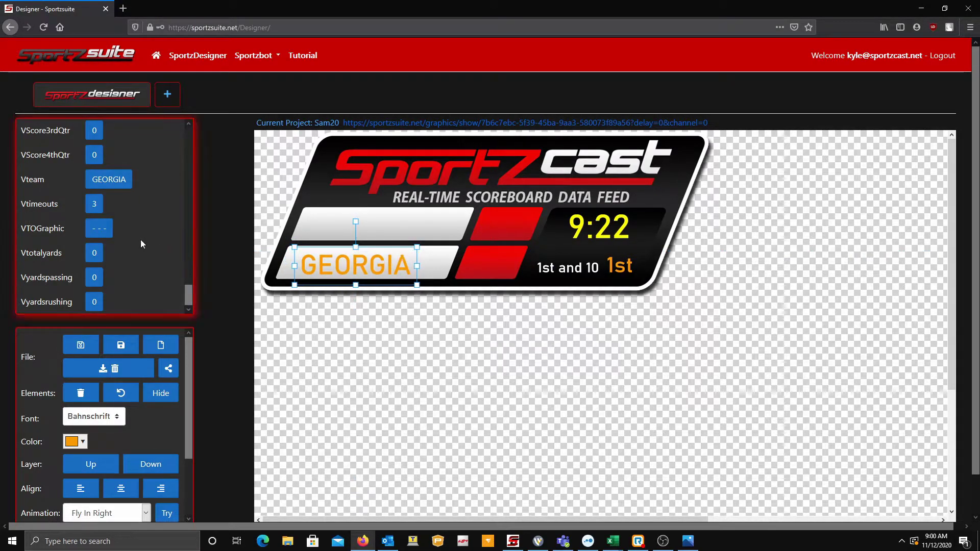
click(82, 442)
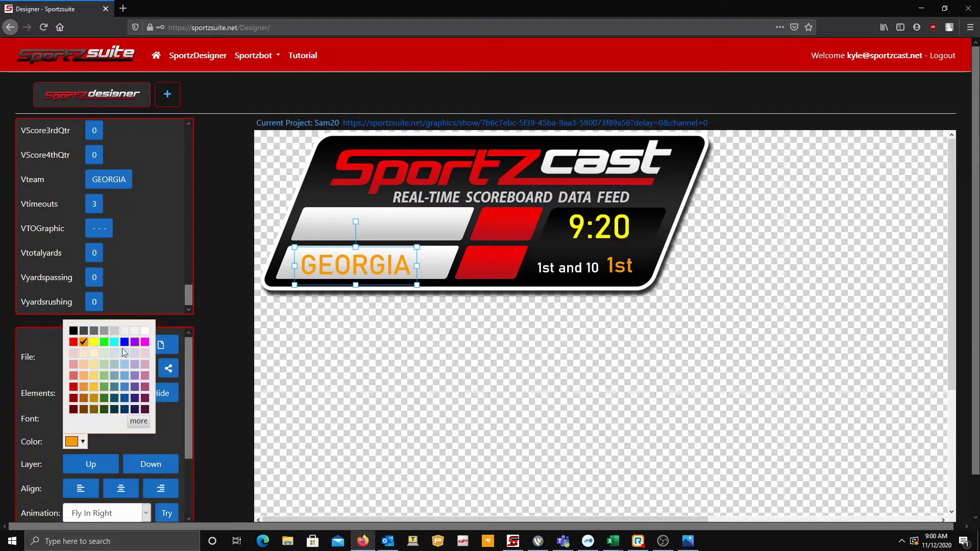
click(73, 333)
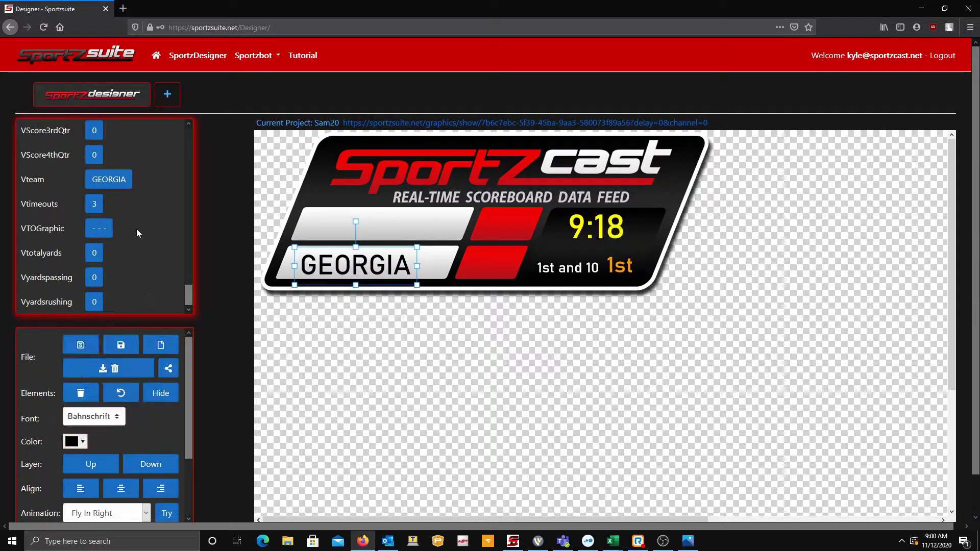
Put the visiting score 6 in the red box beside GEORGIA.
scroll(97, 206, up, 5)
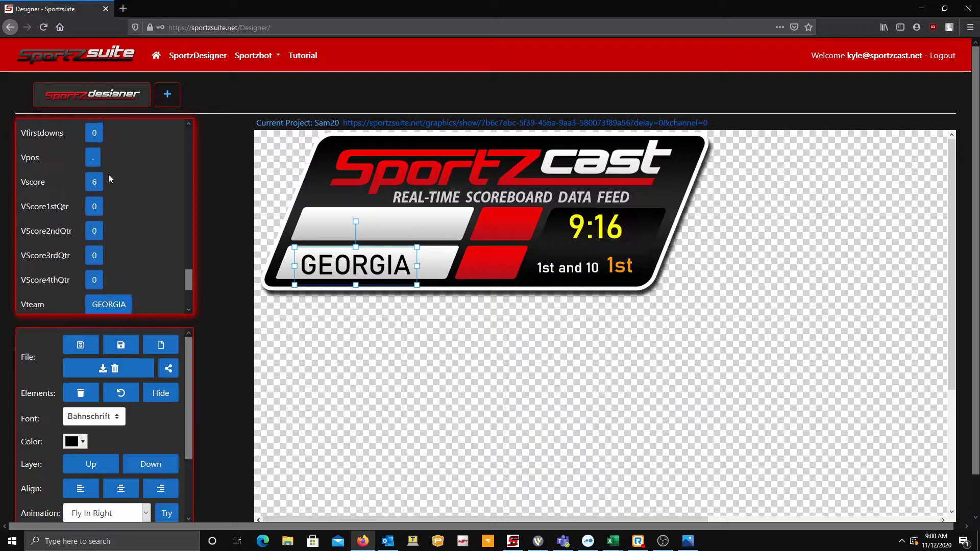
click(100, 184)
drag(261, 142, 493, 263)
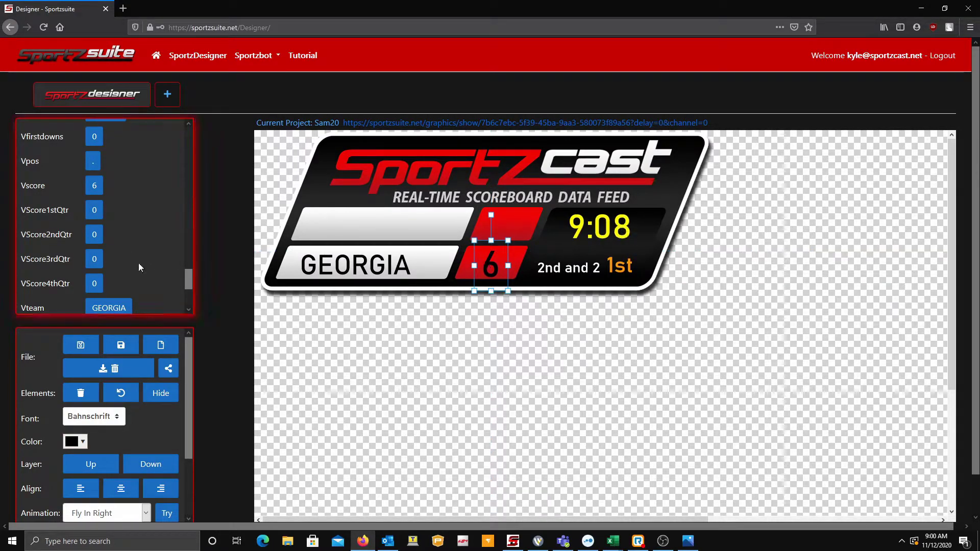
Add the home team name TECH and position it in the empty top team bar.
scroll(139, 266, up, 5)
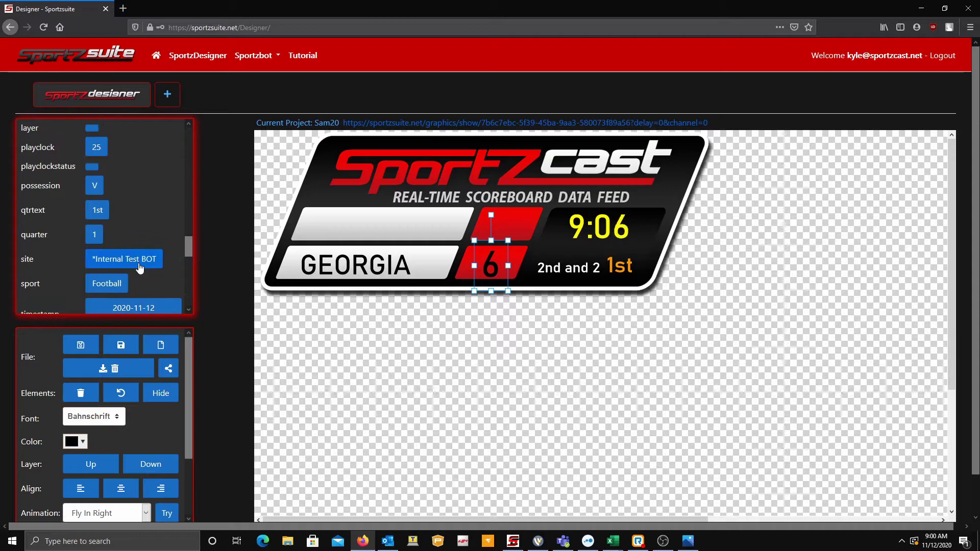
scroll(140, 224, down, 5)
scroll(140, 224, down, 2)
scroll(140, 225, up, 8)
scroll(140, 225, down, 1)
scroll(139, 225, down, 1)
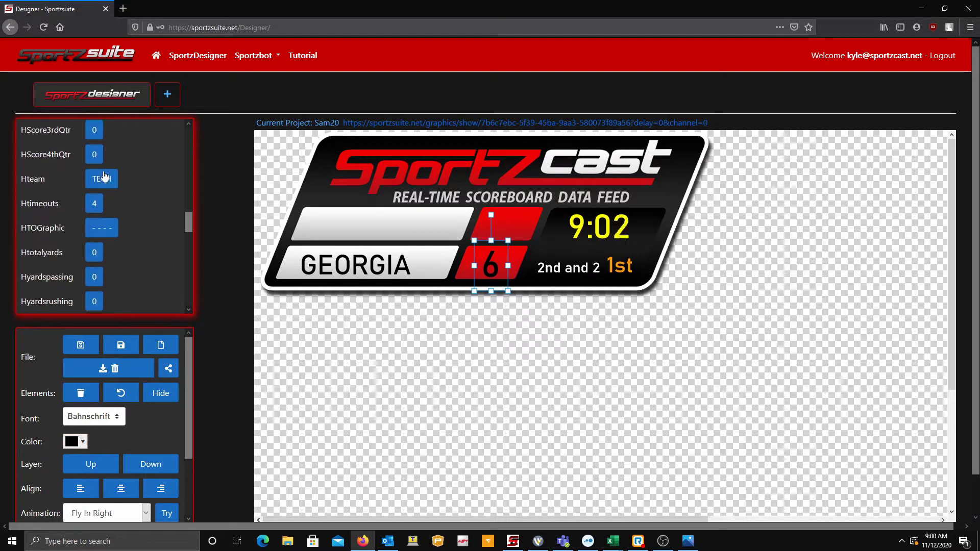
click(102, 179)
click(306, 153)
drag(303, 159, 448, 199)
drag(361, 215, 363, 220)
Place the live home score in the red box beside TECH.
scroll(122, 241, up, 5)
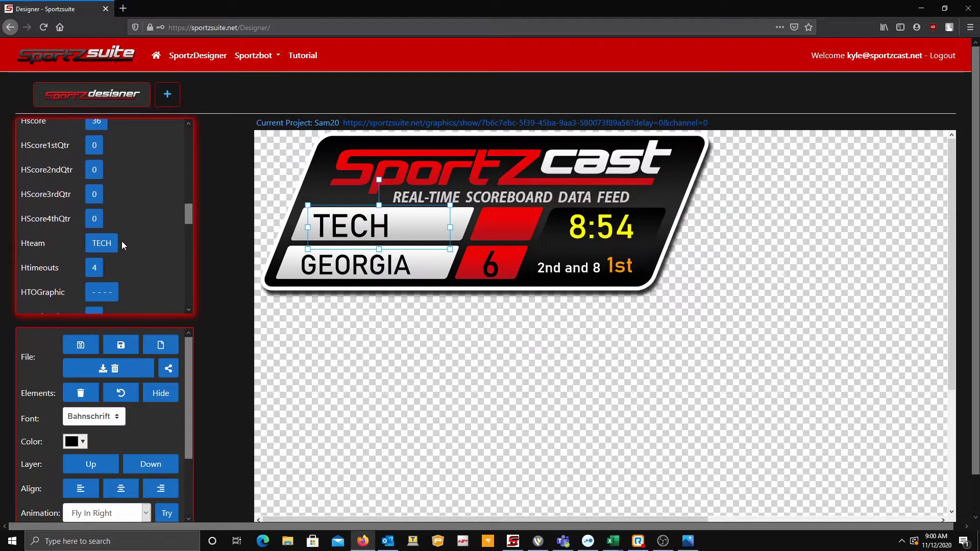
click(97, 184)
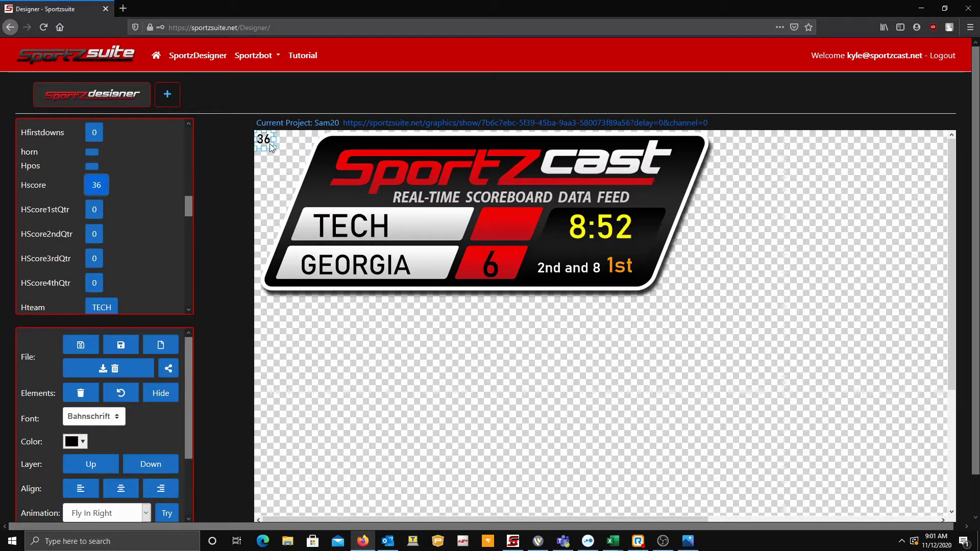
drag(269, 143, 508, 227)
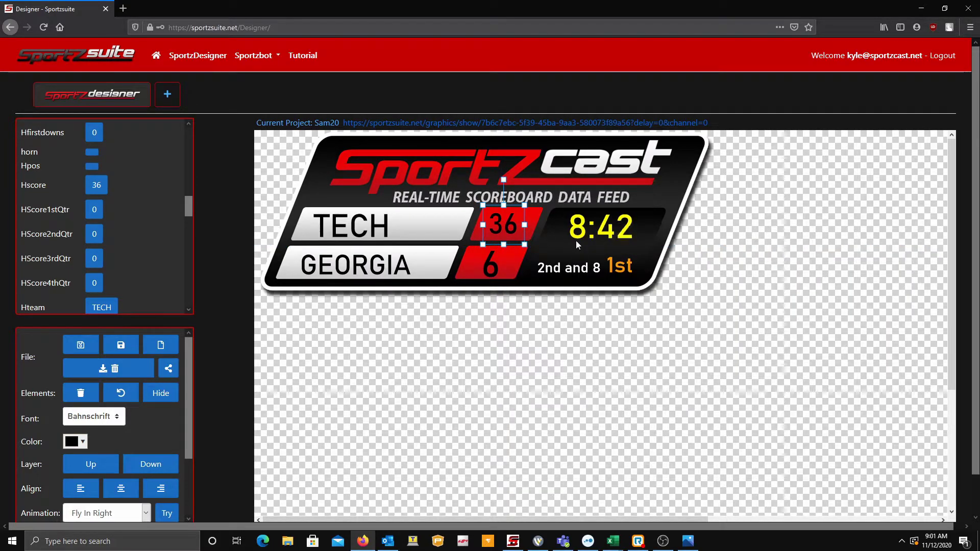
click(545, 162)
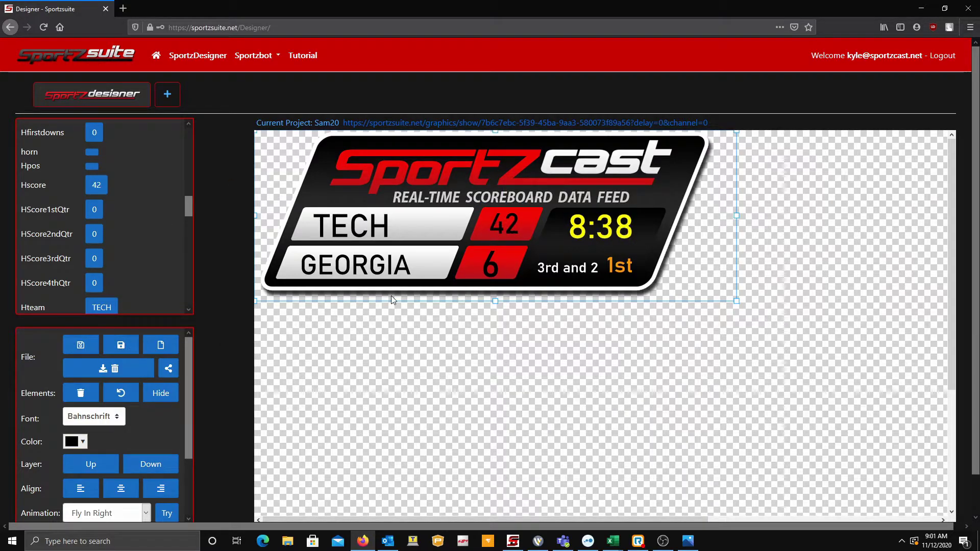
Save as new project 'wirecasttest1' with delay 0 and the connected bot, after 'wirecasttest' is rejected.
click(118, 346)
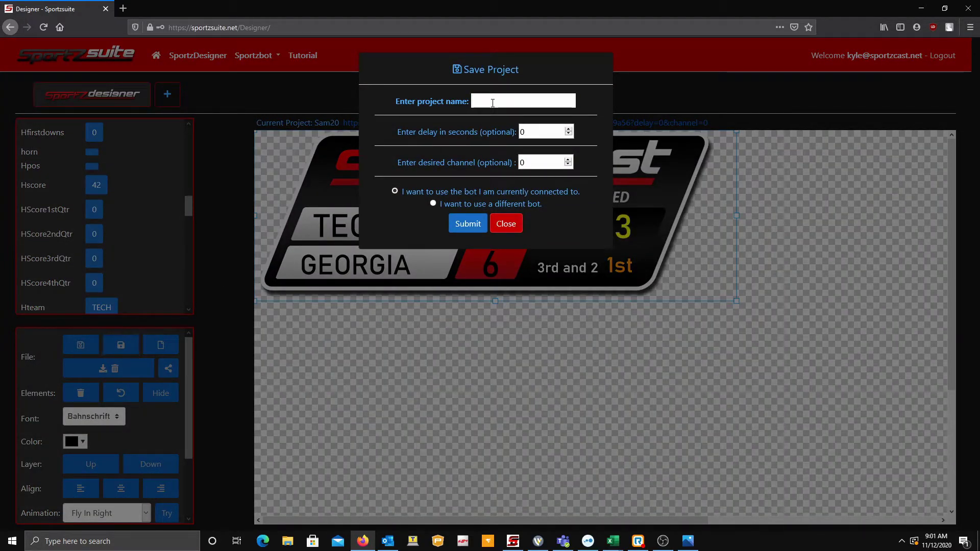
text(wirecasttest)
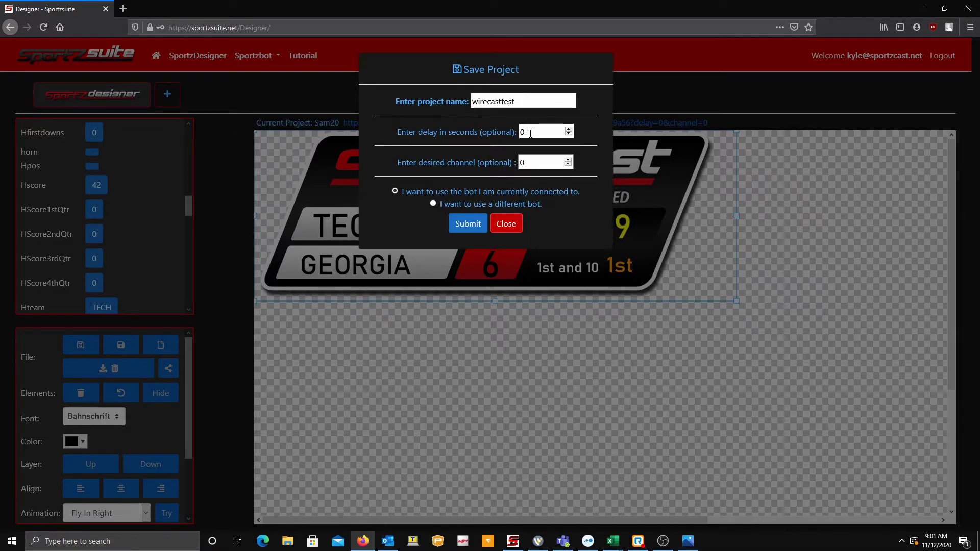
double_click(530, 134)
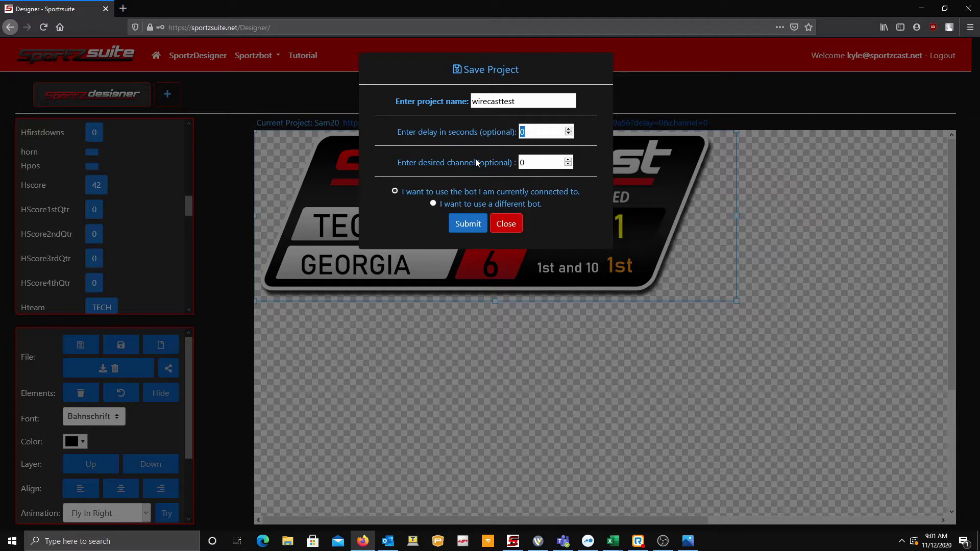
click(413, 193)
click(469, 224)
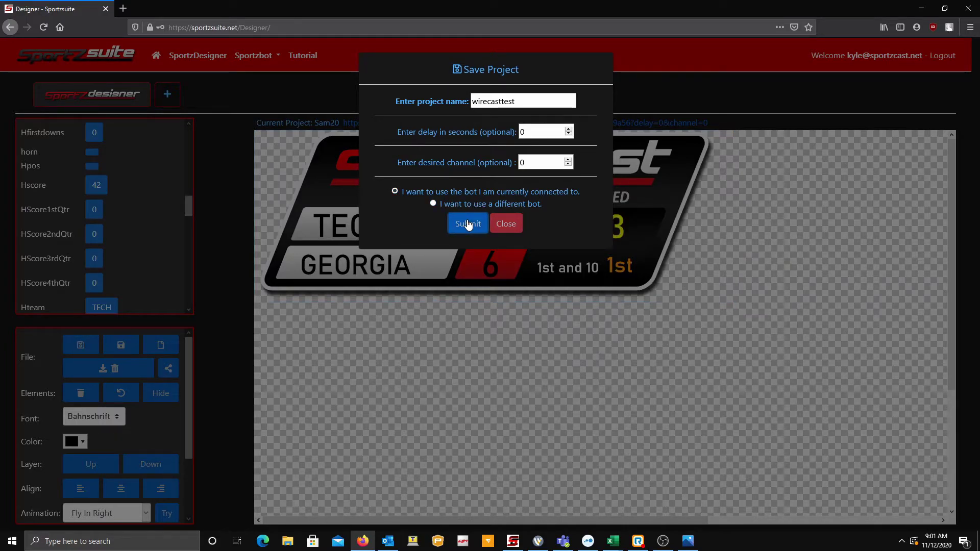
click(523, 105)
text(1)
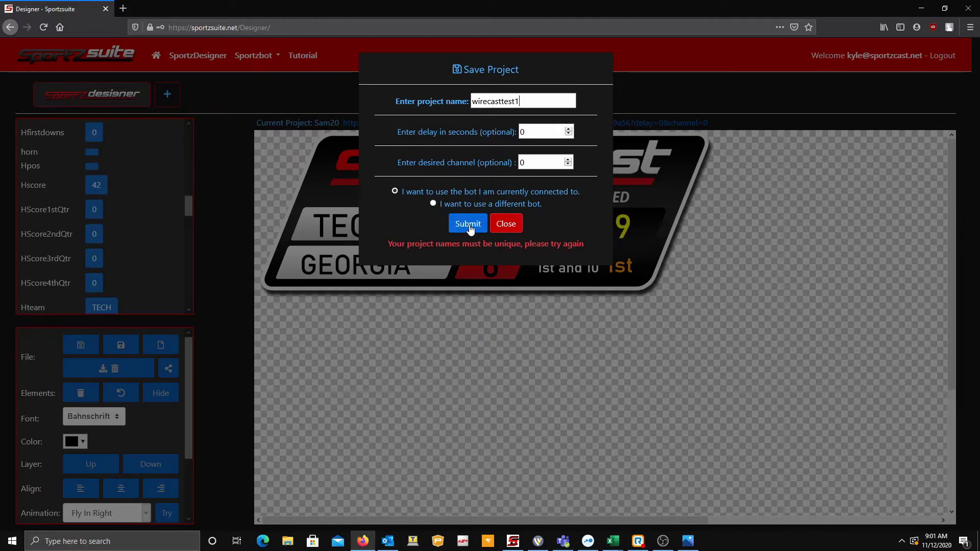
drag(384, 243, 584, 245)
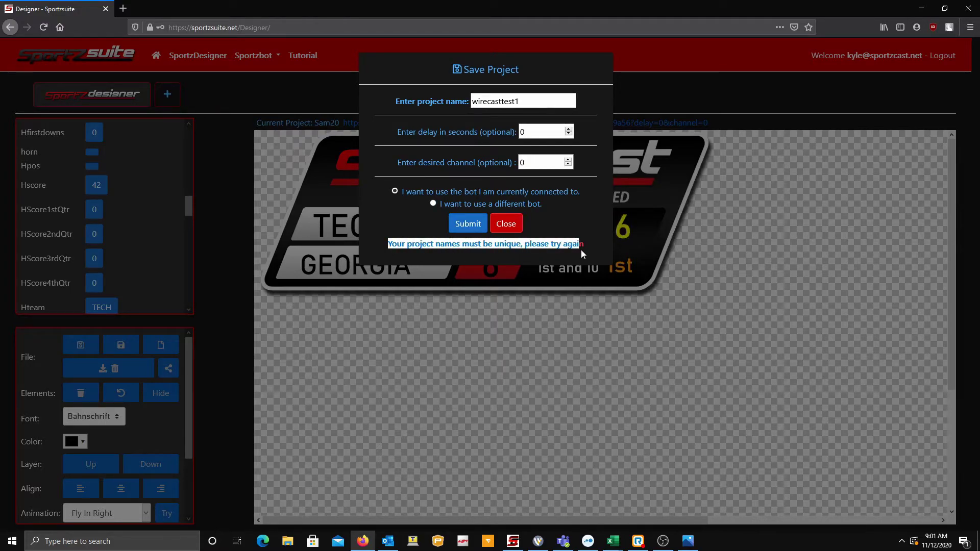
click(466, 228)
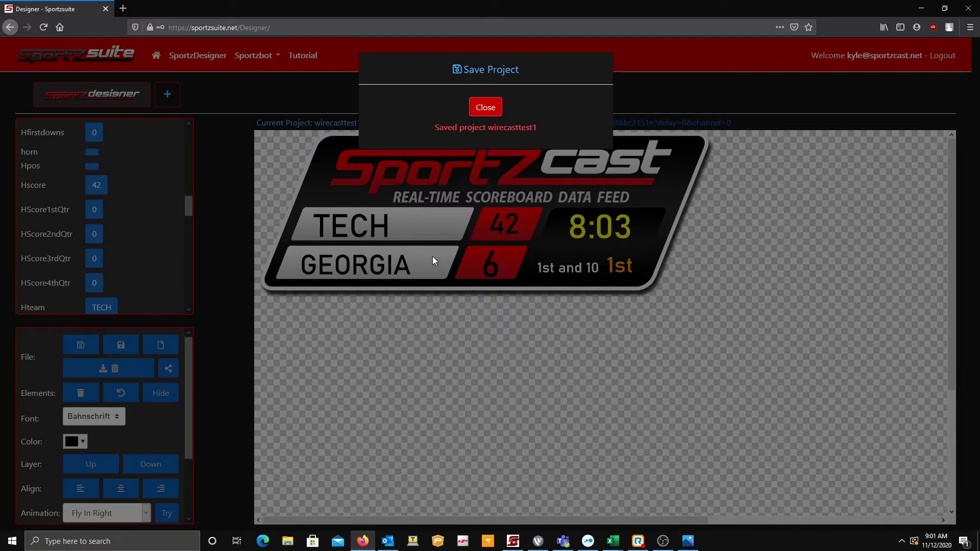
Copy the scoreboard's live show URL, then bring Wirecast up maximized.
click(484, 110)
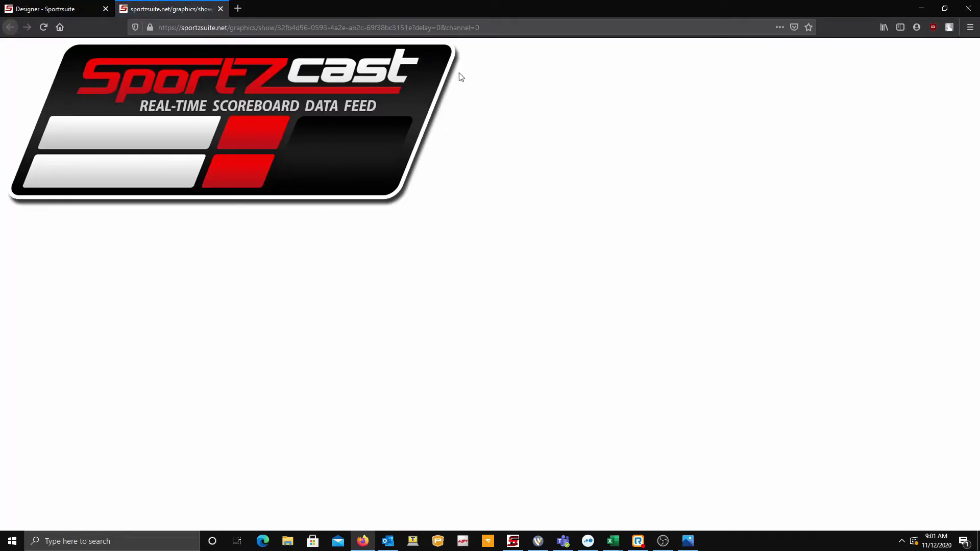
click(504, 25)
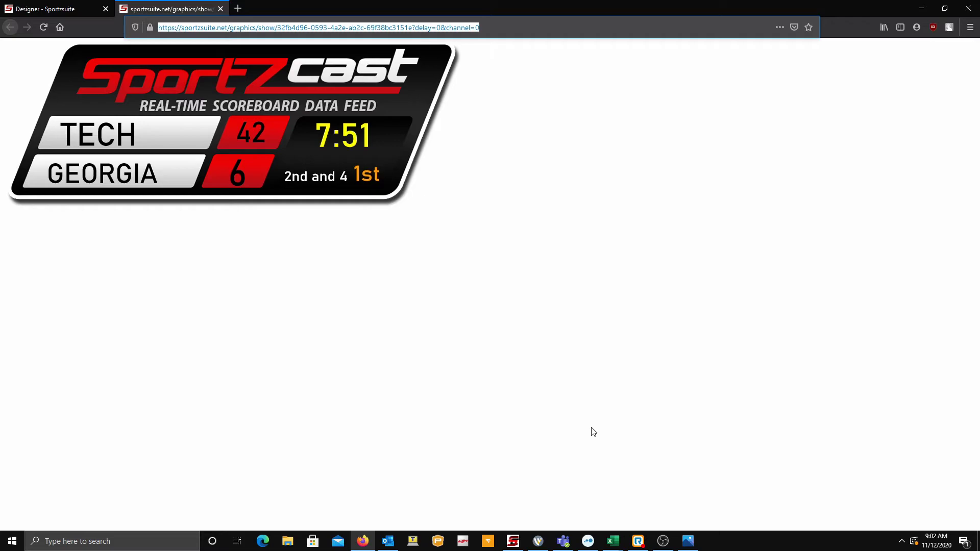
click(539, 542)
drag(481, 70, 481, 4)
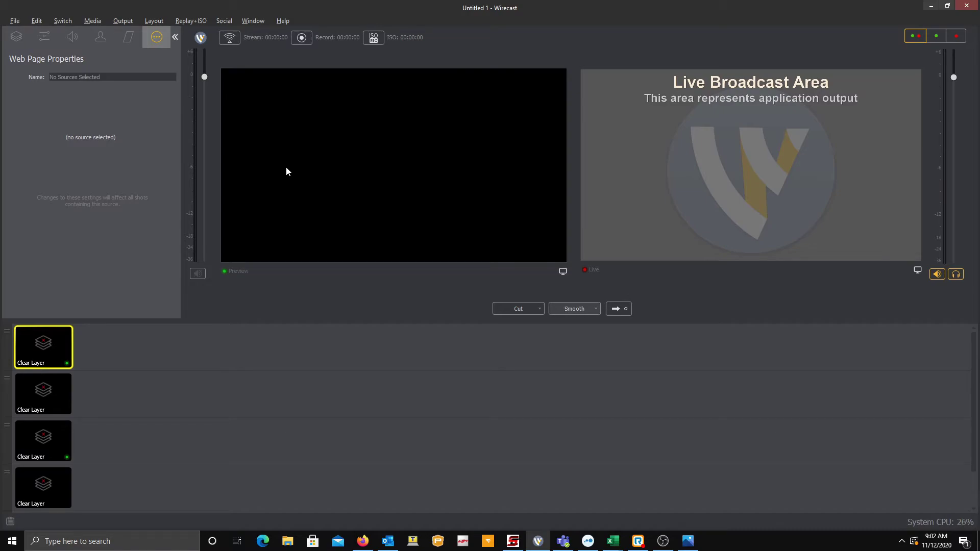
Add a New Web Page source from the Network category to Wirecast's first layer.
mouse_move(70, 351)
click(105, 347)
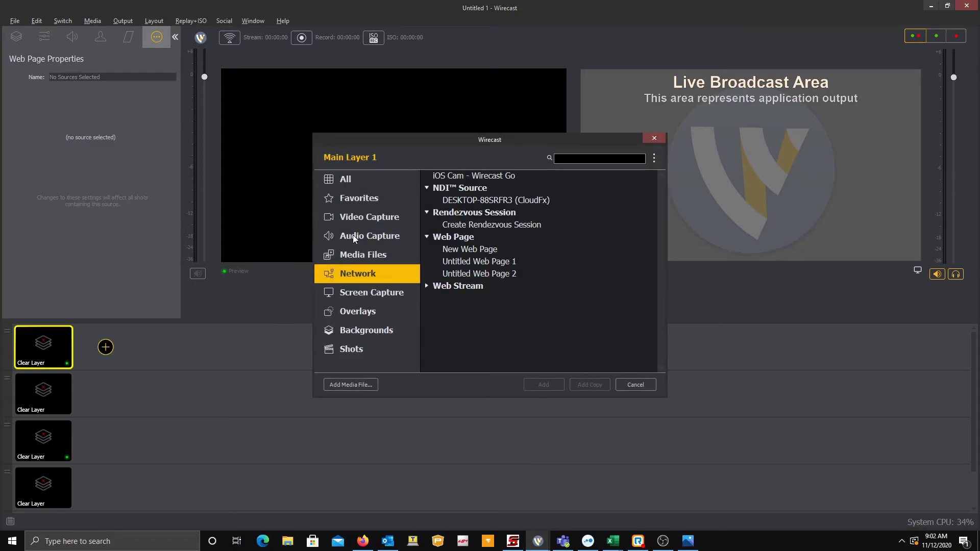
double_click(467, 249)
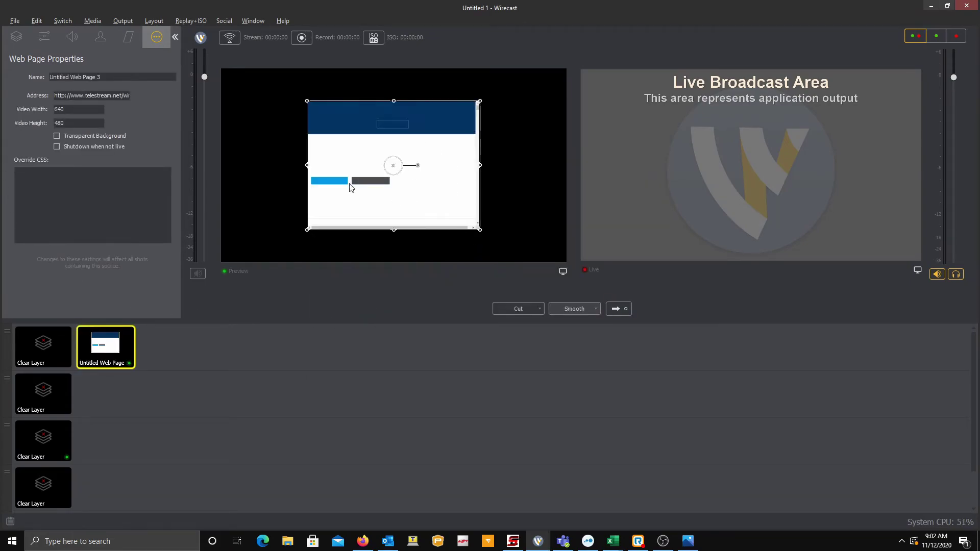
Replace the web page address with the pasted scoreboard URL and set video size 1920 × 1080.
triple_click(102, 96)
key(ctrl+v)
double_click(66, 112)
text(1920)
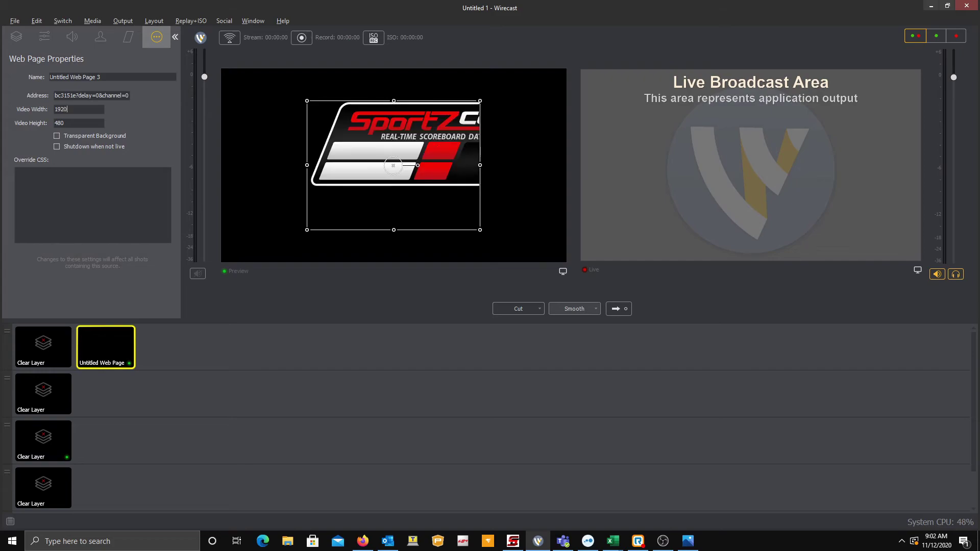
key(Tab)
text(1080)
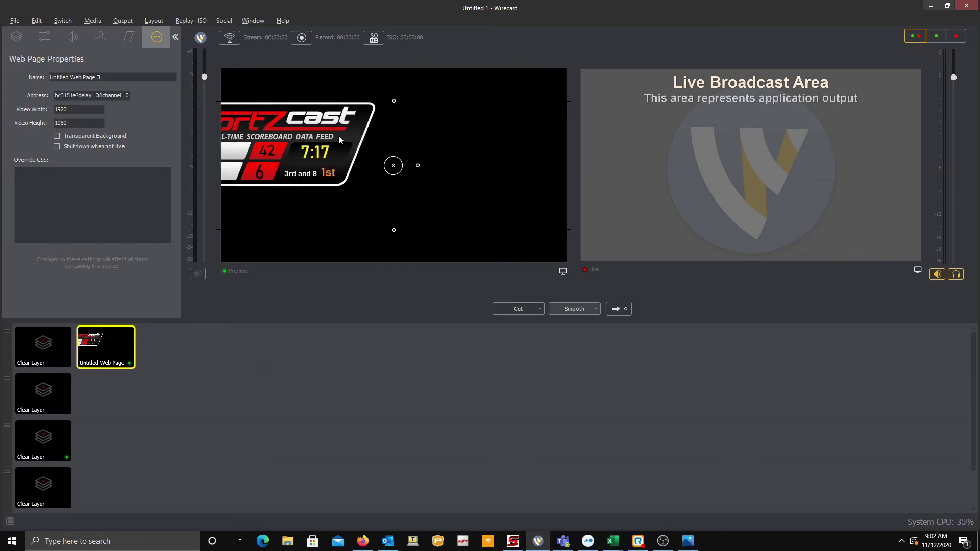
click(335, 234)
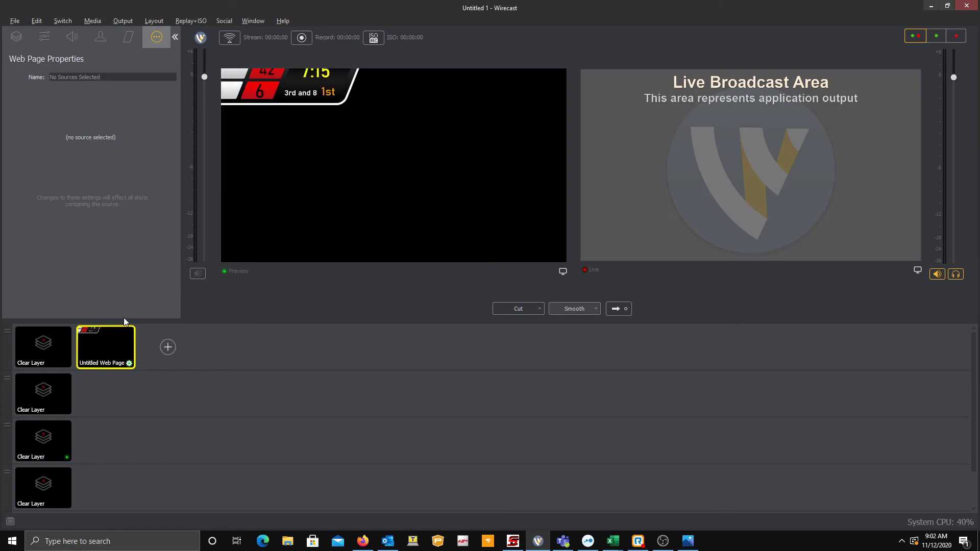
Drag the scoreboard source into view, then scale it down into the preview's lower-left corner.
click(289, 127)
drag(296, 101, 414, 179)
drag(255, 105, 280, 236)
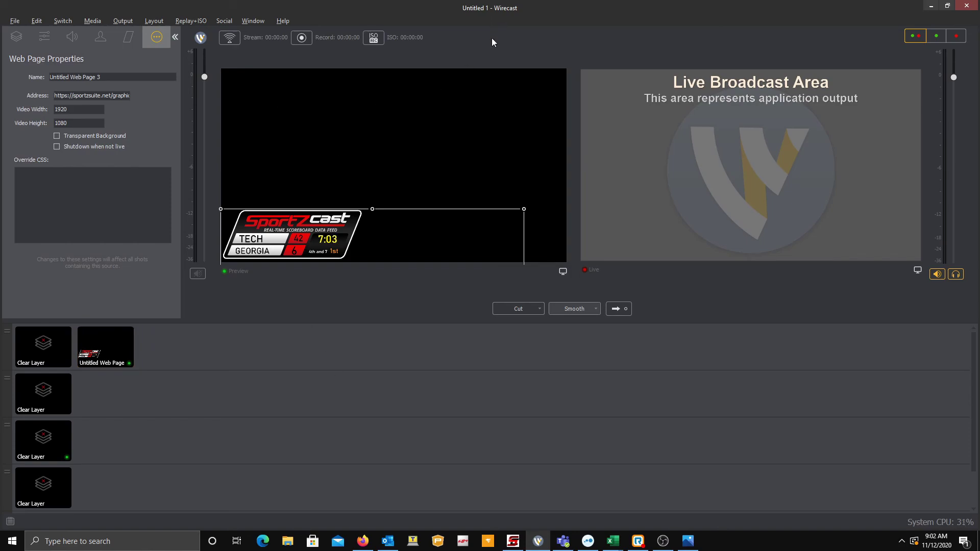
click(469, 88)
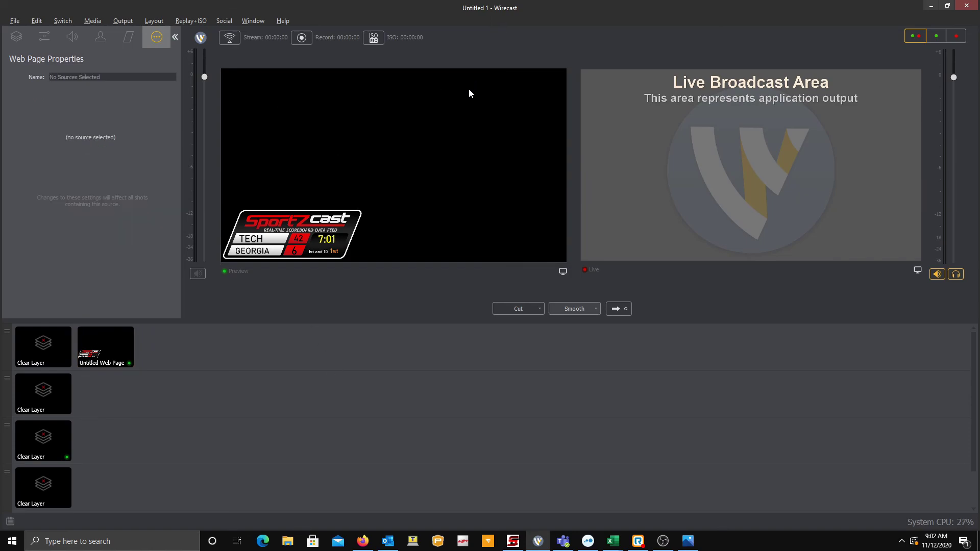